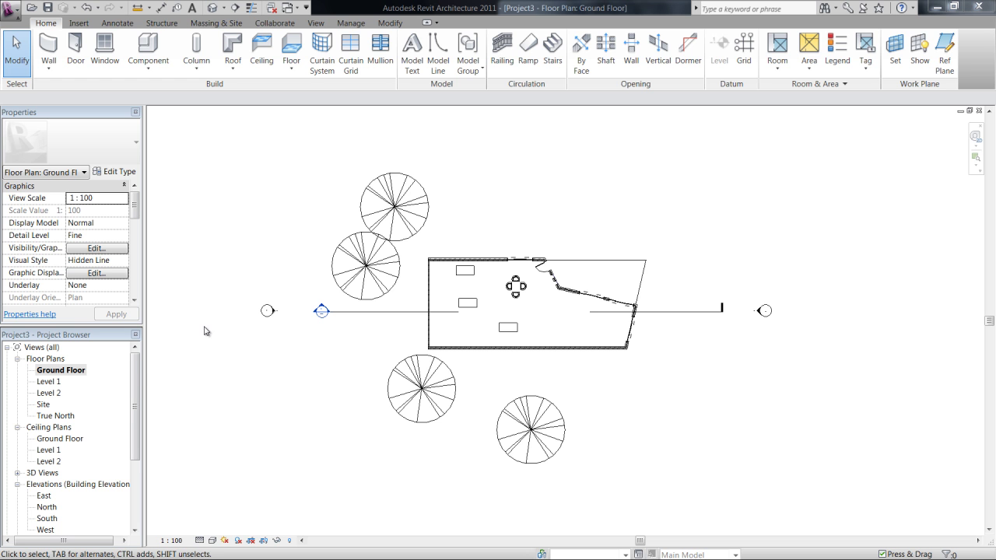
- Open the North elevation showing Ground Floor (0), Level 1 (3000) and Level 2 (6000)
click(275, 200)
drag(136, 378, 87, 426)
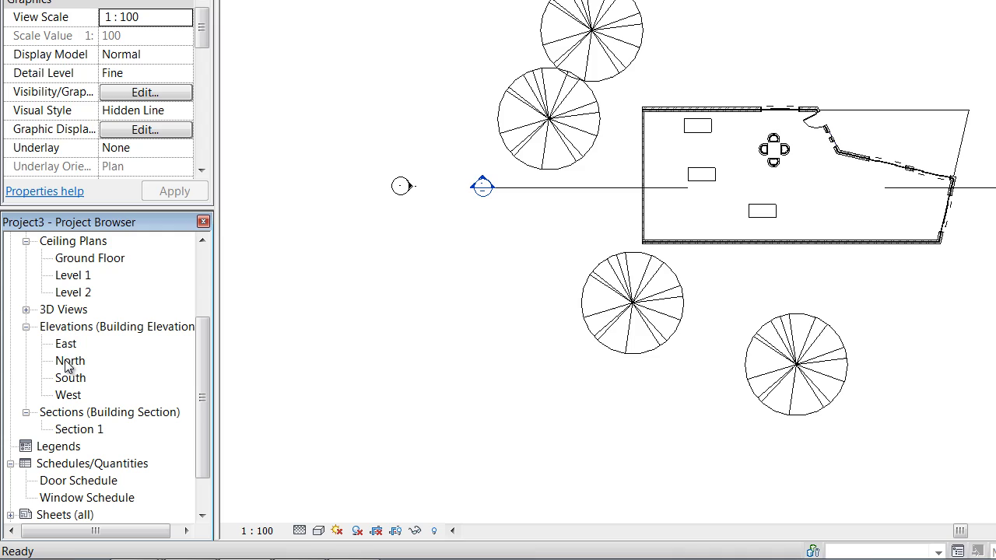
double_click(69, 359)
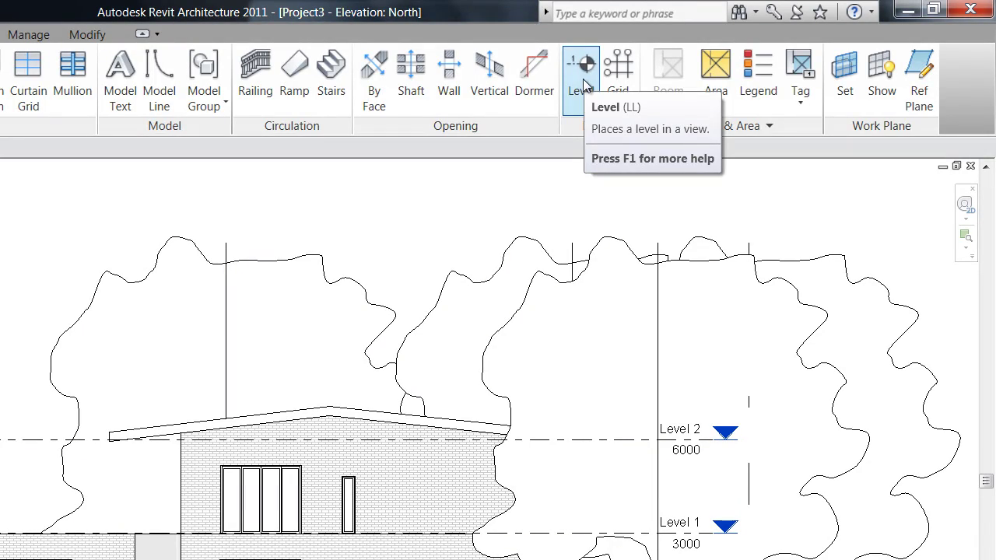
- Draw Level 3 at 5600 and Level 4 at -2000 across the North elevation
click(584, 81)
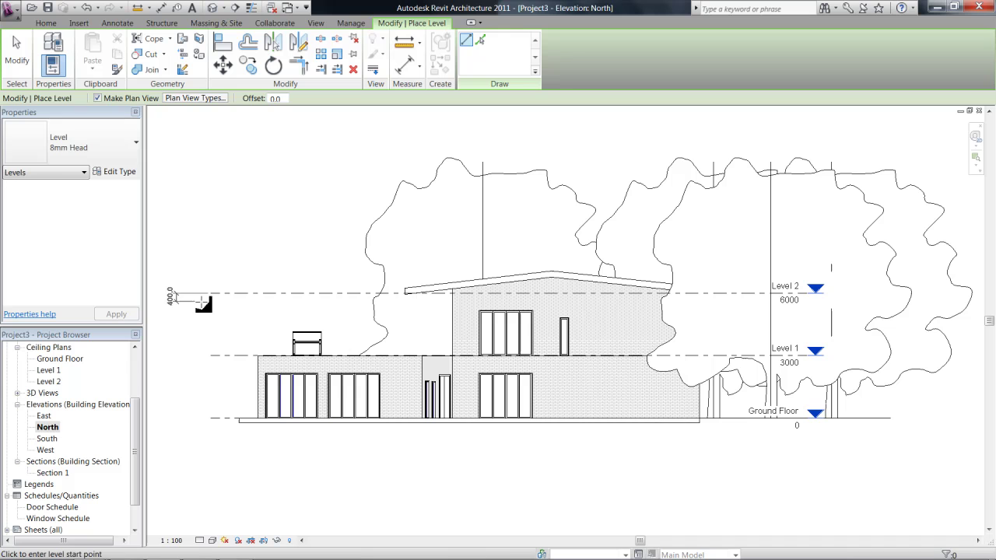
click(210, 302)
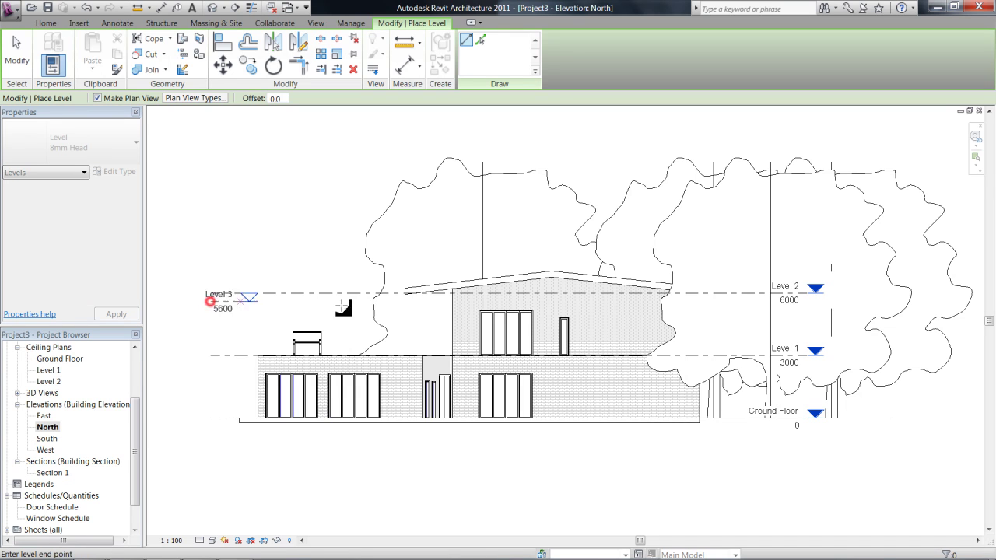
click(879, 302)
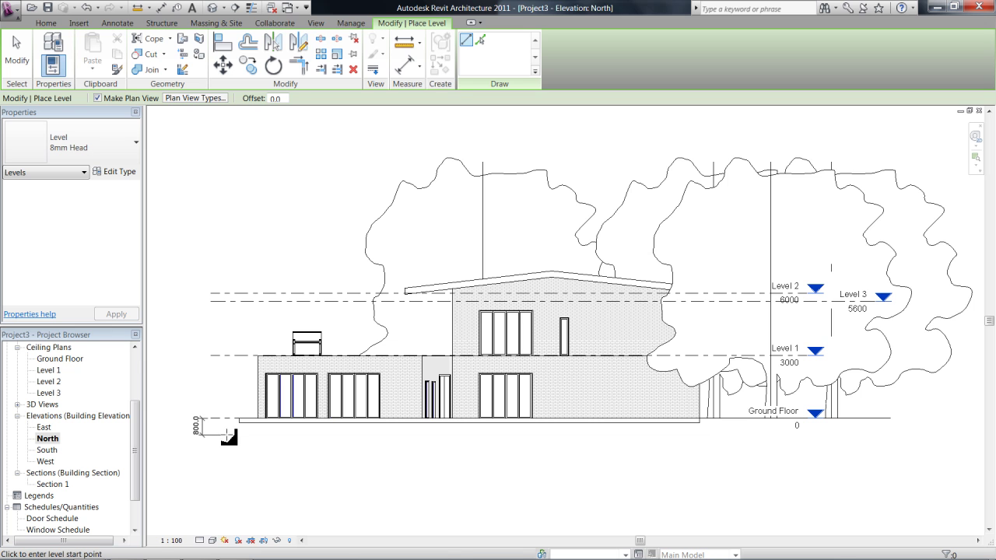
click(230, 459)
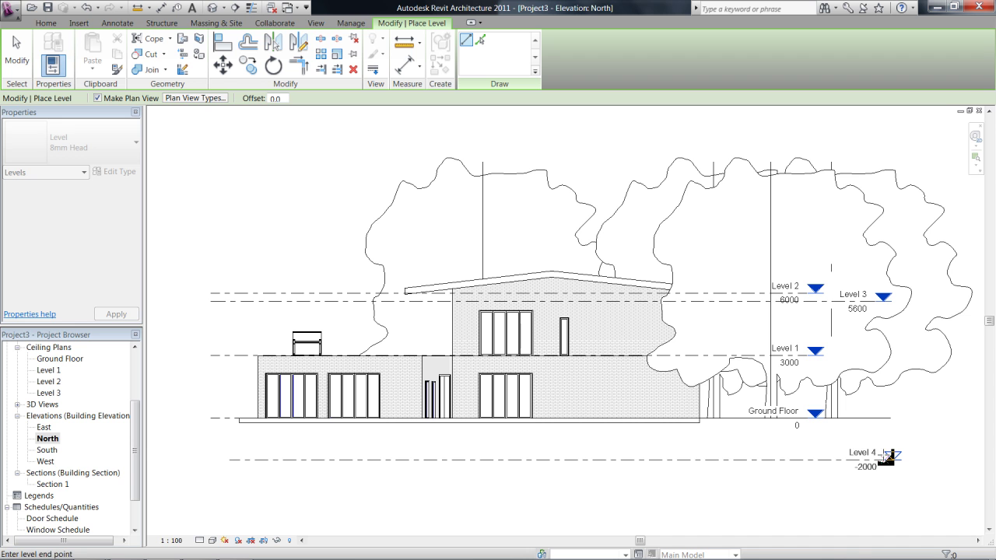
click(877, 460)
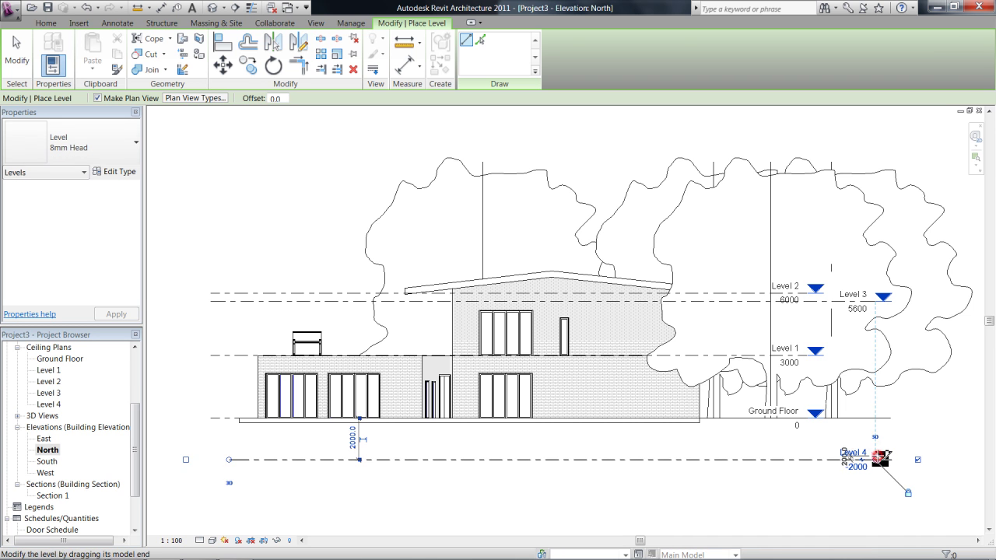
key(Escape)
key(Escape)
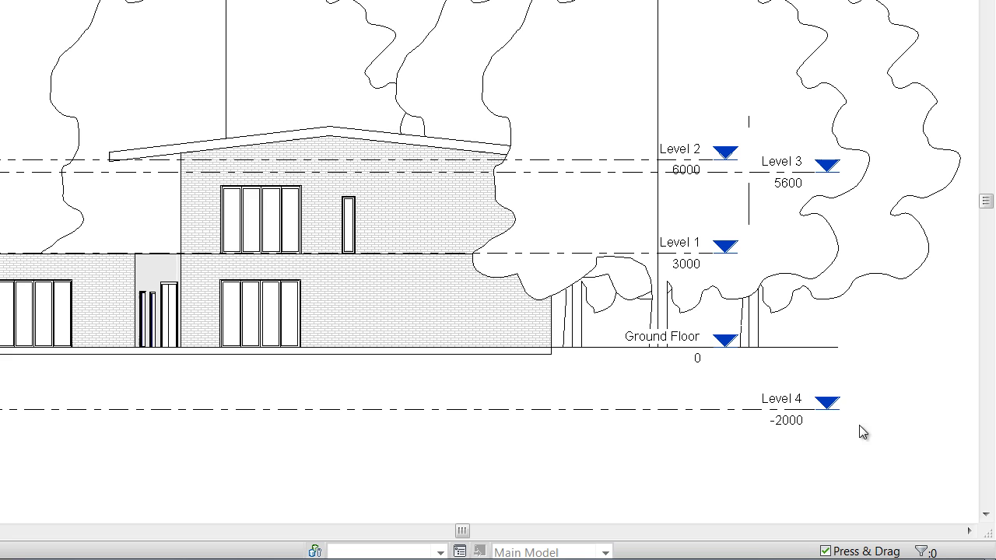
- Rename the -2000 level from Level 4 to basement
double_click(798, 401)
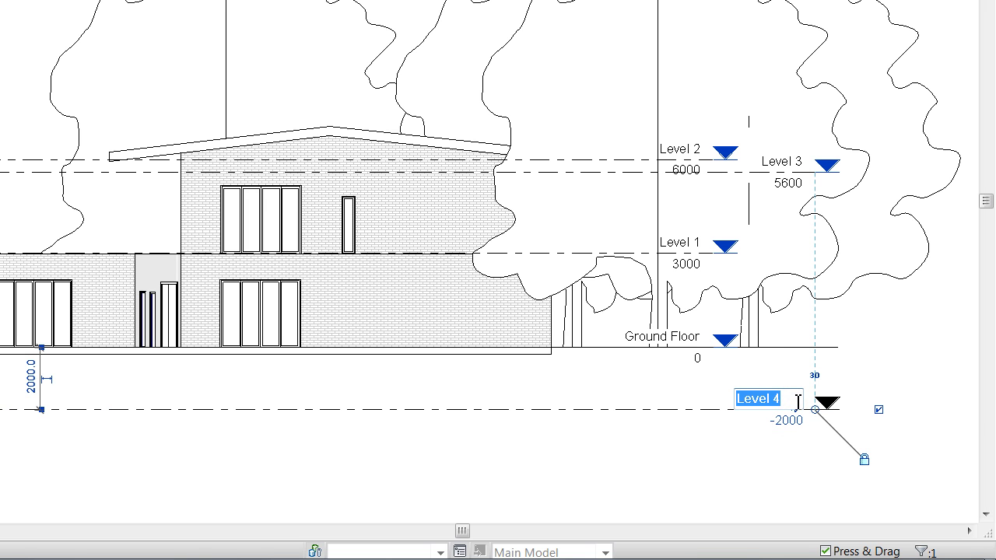
click(716, 428)
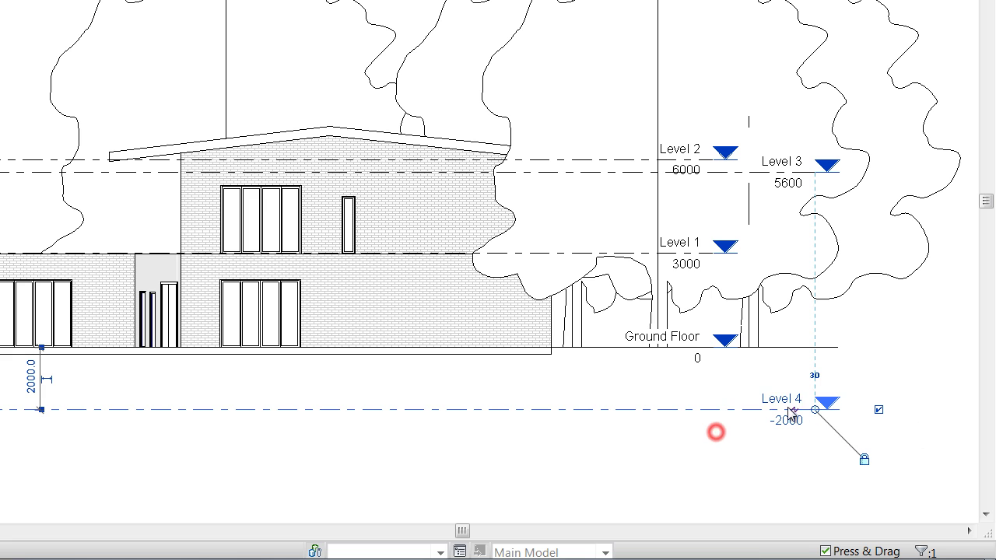
click(783, 396)
double_click(784, 398)
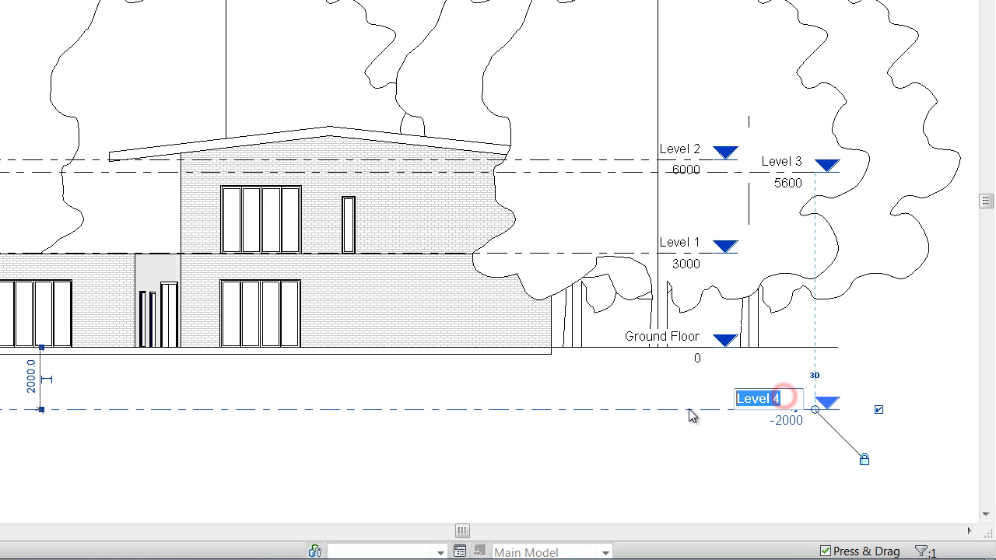
text(basem)
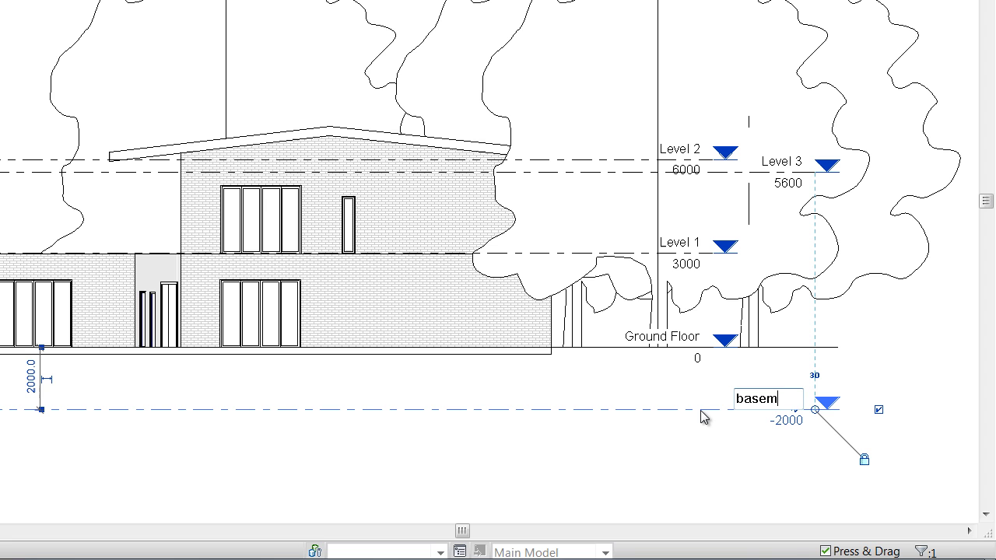
key(Return)
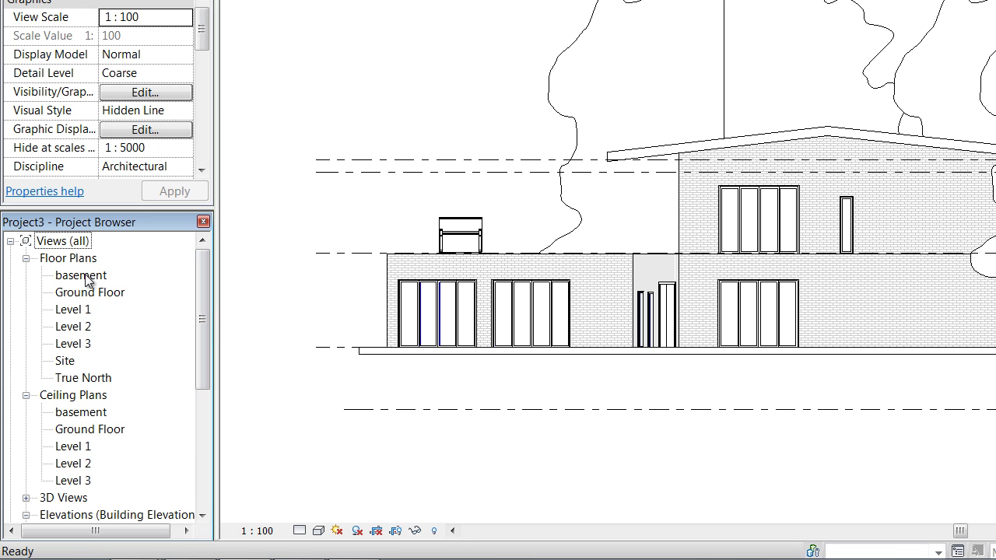
drag(204, 284, 208, 352)
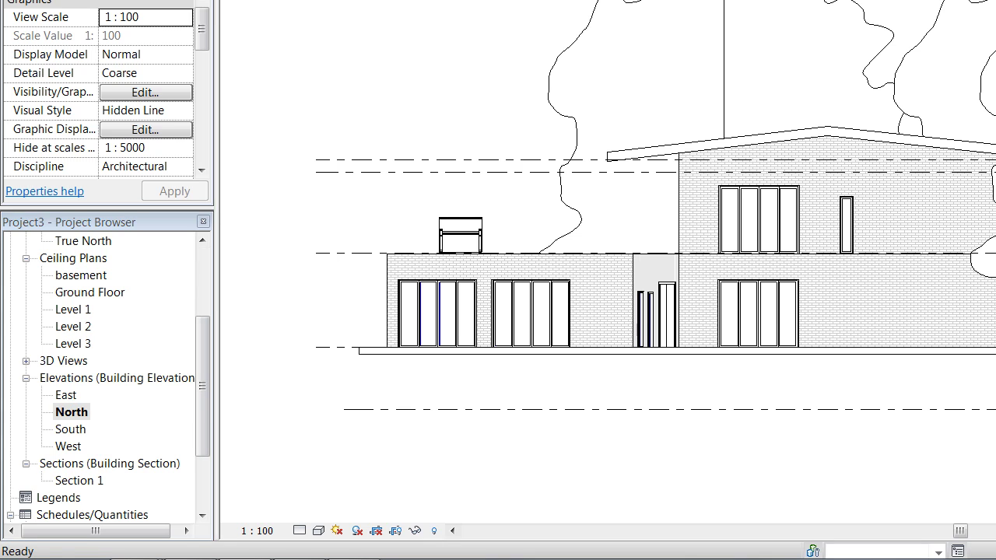
click(537, 408)
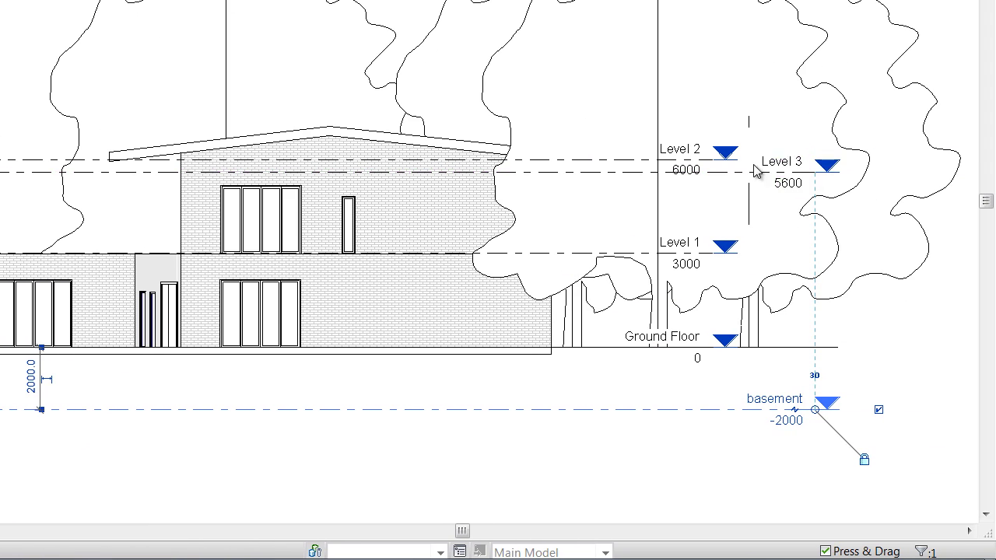
- Rename Level 3 at 5600 to ceiling, including its matching views
double_click(798, 160)
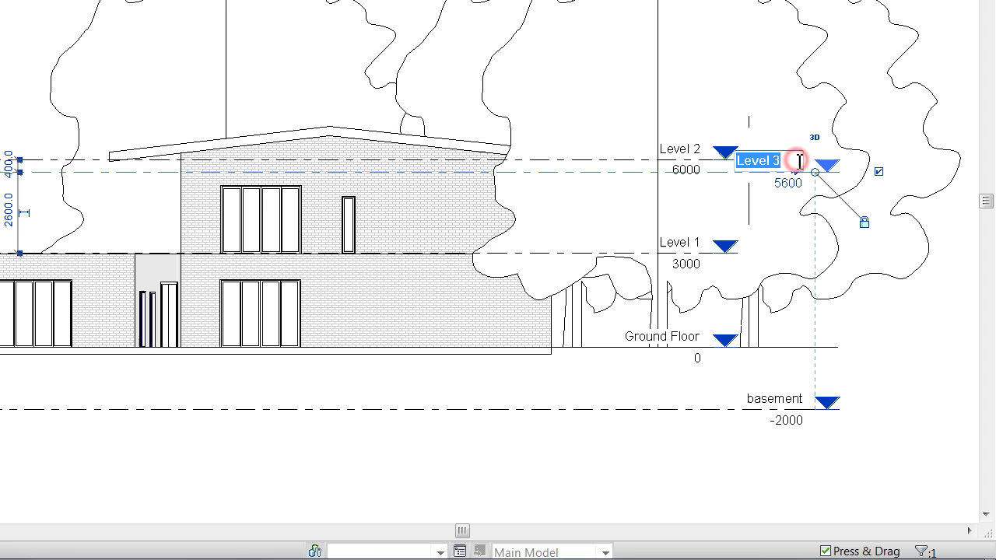
text(ceiling)
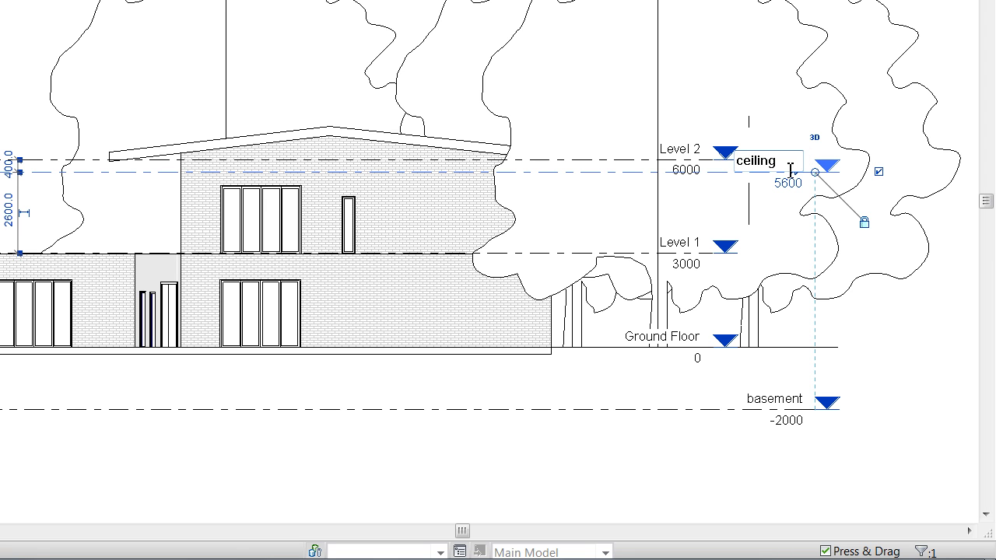
key(Return)
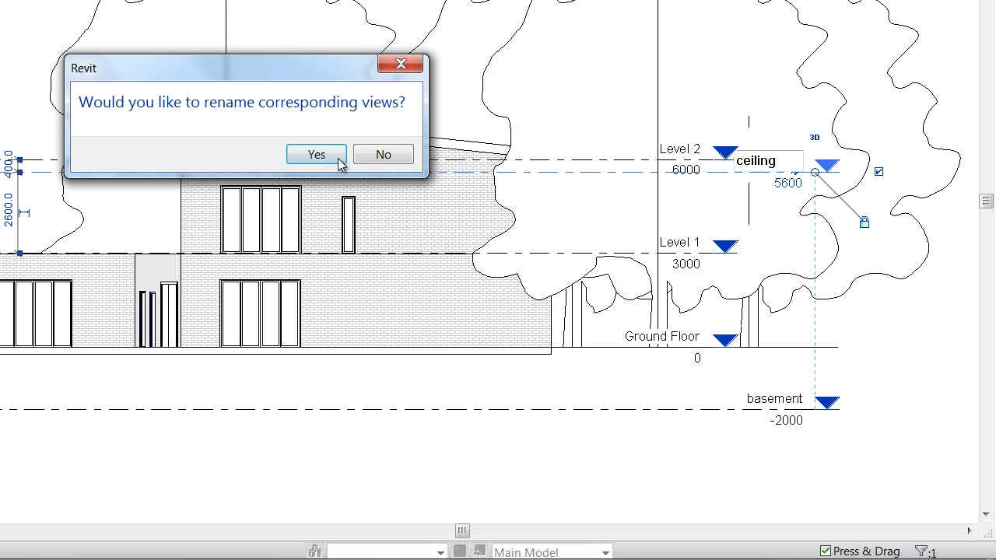
click(319, 149)
click(637, 446)
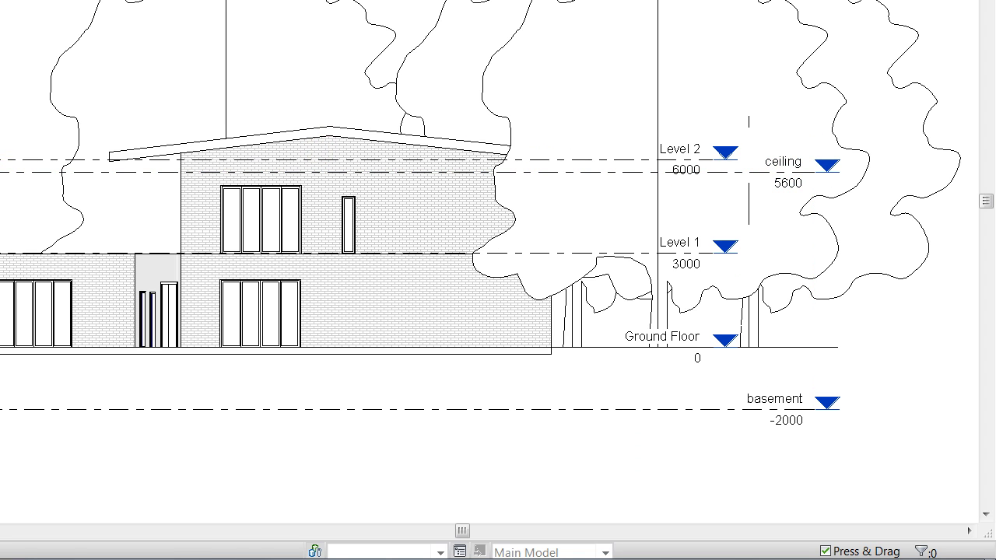
- Draw Level 5 at 9000 and Level 6 at 11700 above the building
key(l)
key(l)
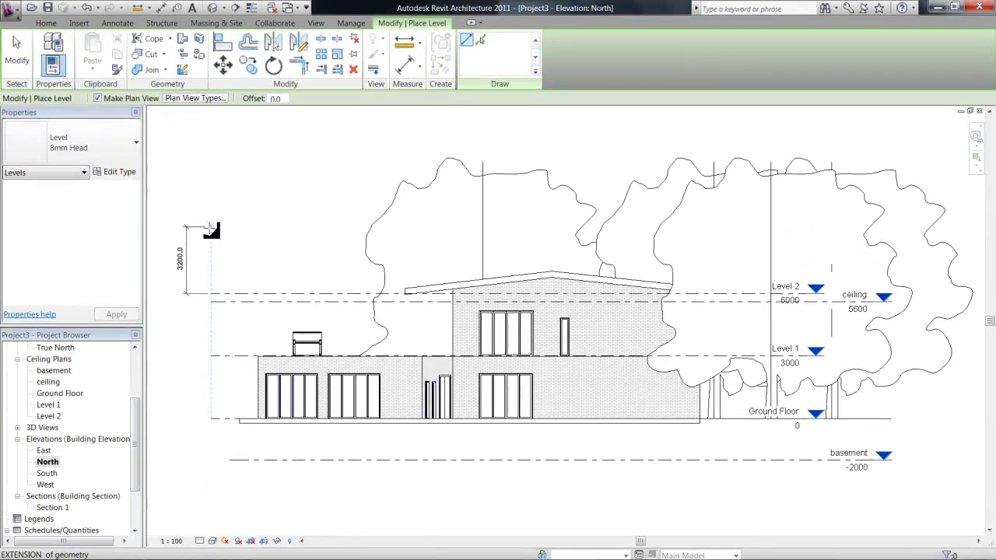
click(212, 230)
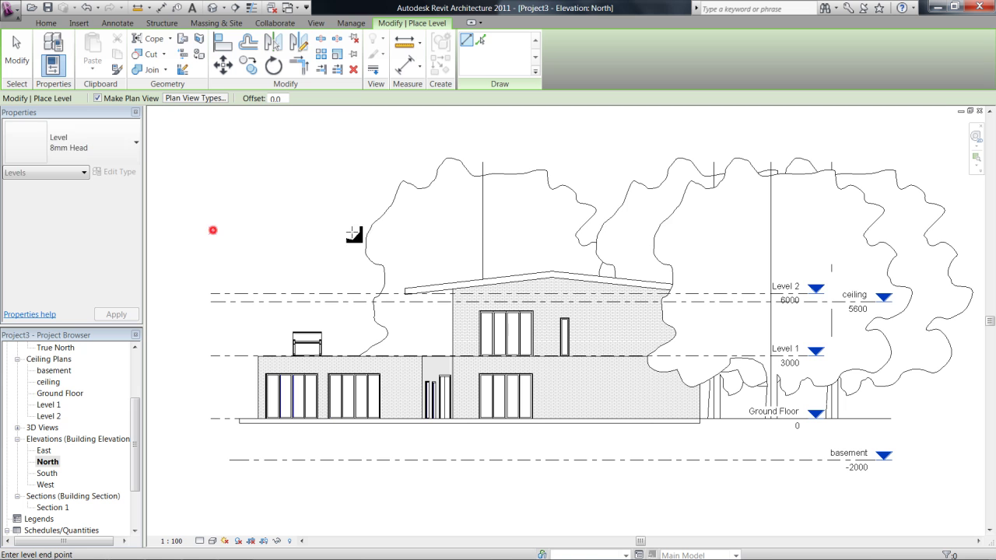
click(877, 230)
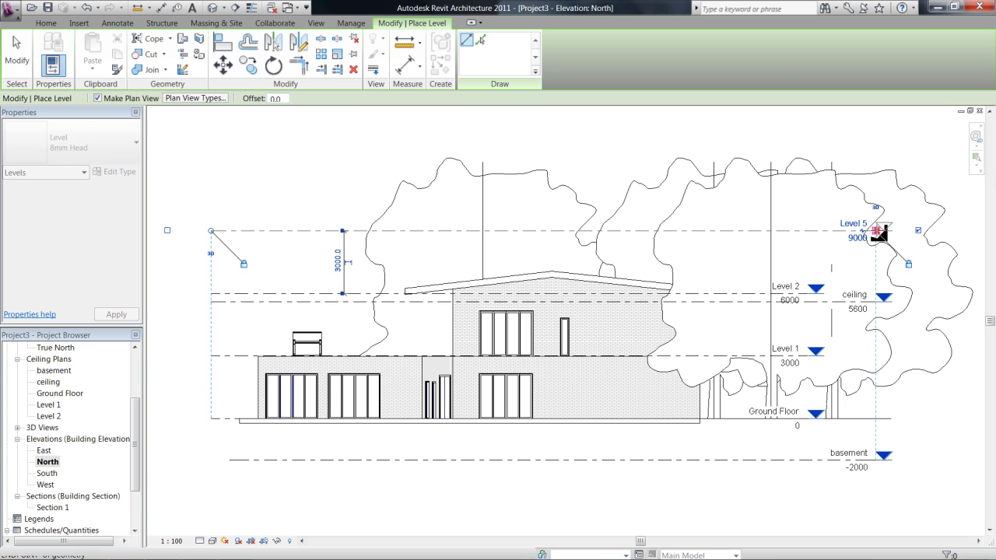
click(209, 174)
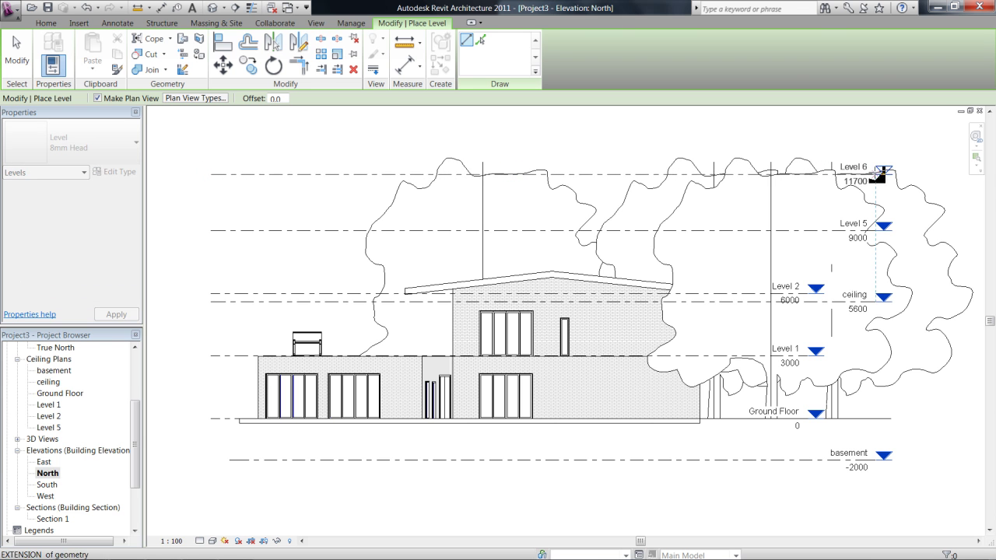
click(880, 171)
key(Escape)
key(Escape)
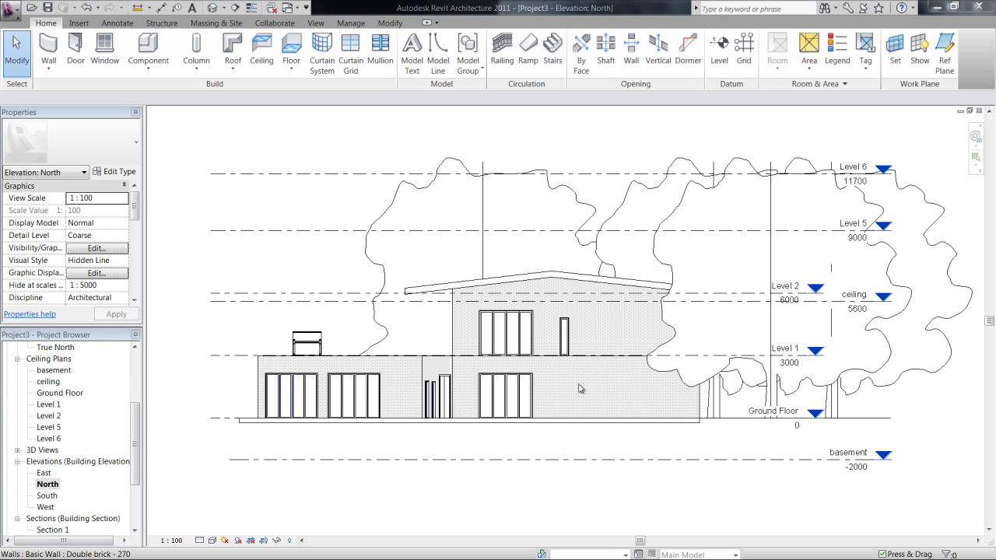
- Centre the level heads in the elevation and collapse the Ceiling Plans group in the Project Browser
scroll(455, 381, down, 3)
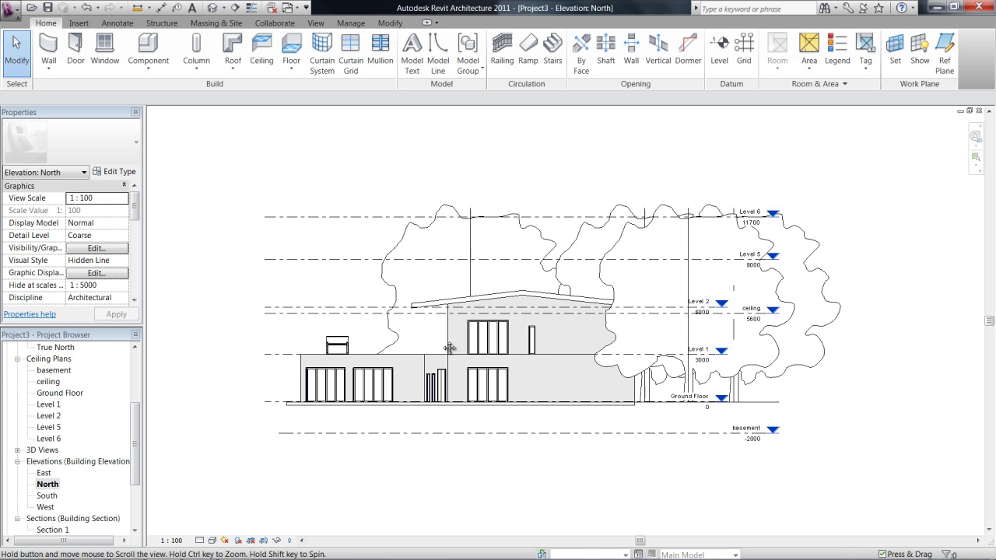
scroll(855, 249, up, 3)
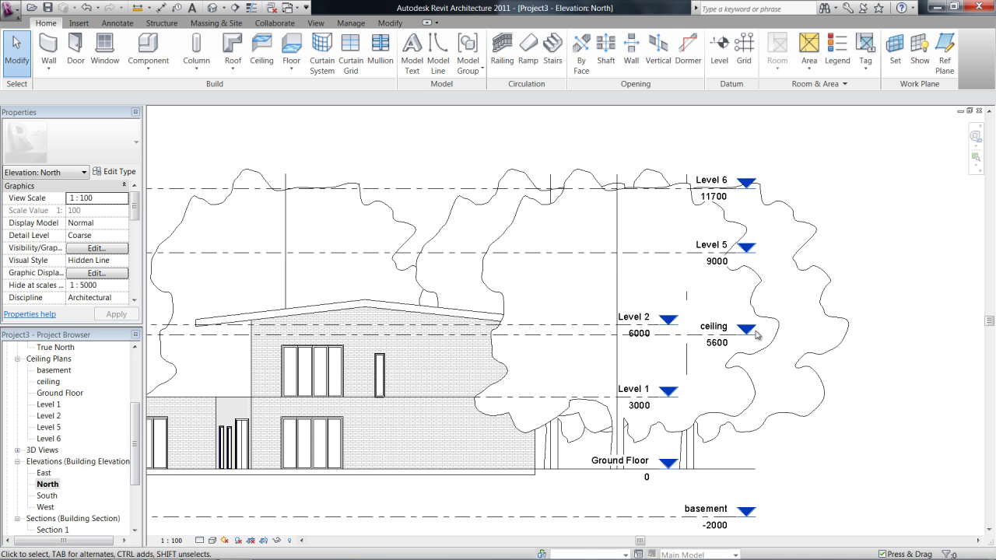
middle_drag(609, 355, 752, 315)
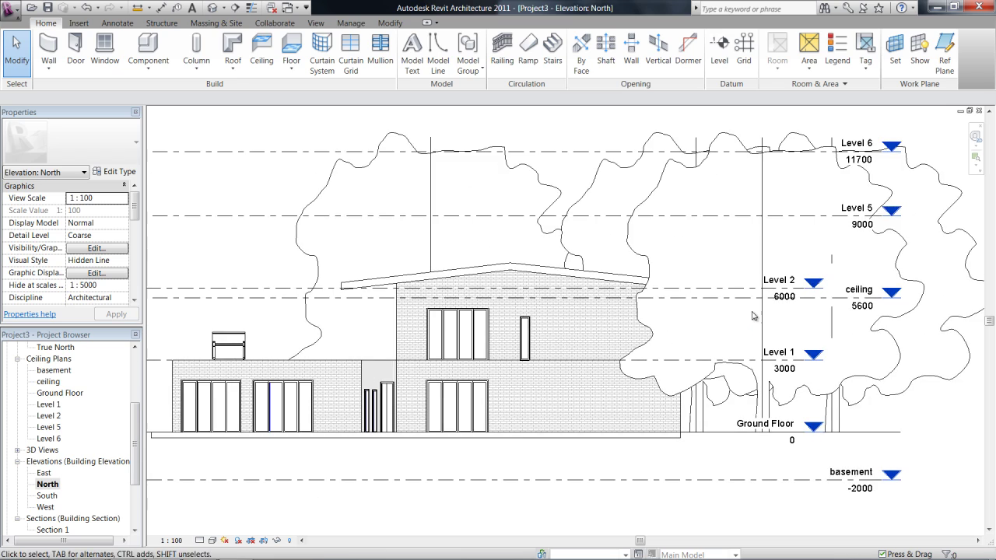
scroll(809, 326, down, 2)
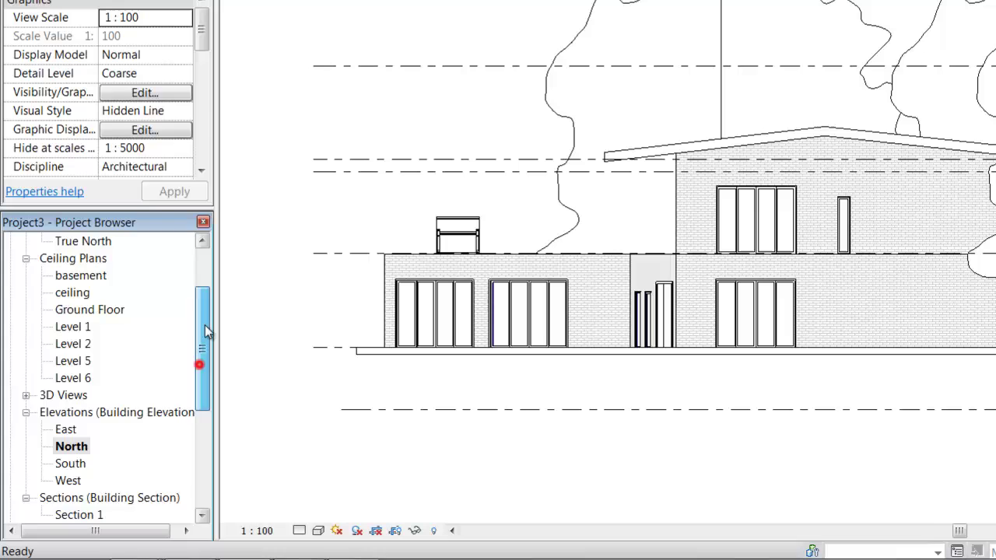
scroll(134, 416, up, 4)
click(25, 429)
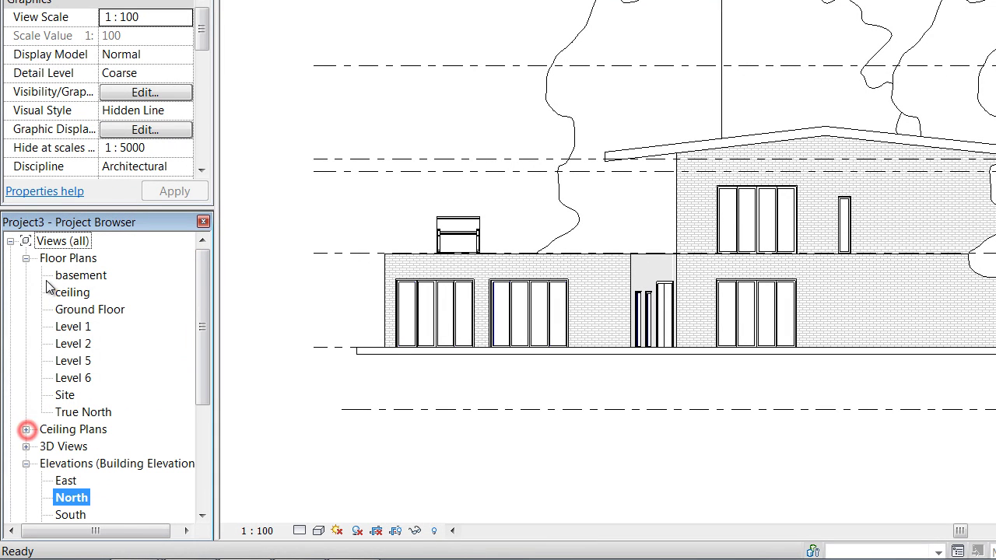
click(89, 222)
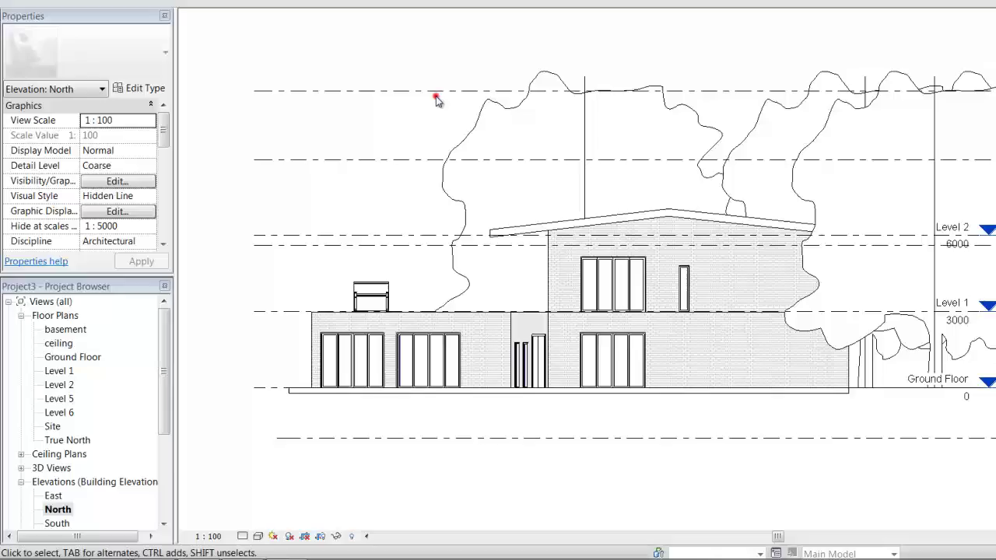
- Copy Level 6 up 2700 with CO to create Level 7 at 14400
click(436, 92)
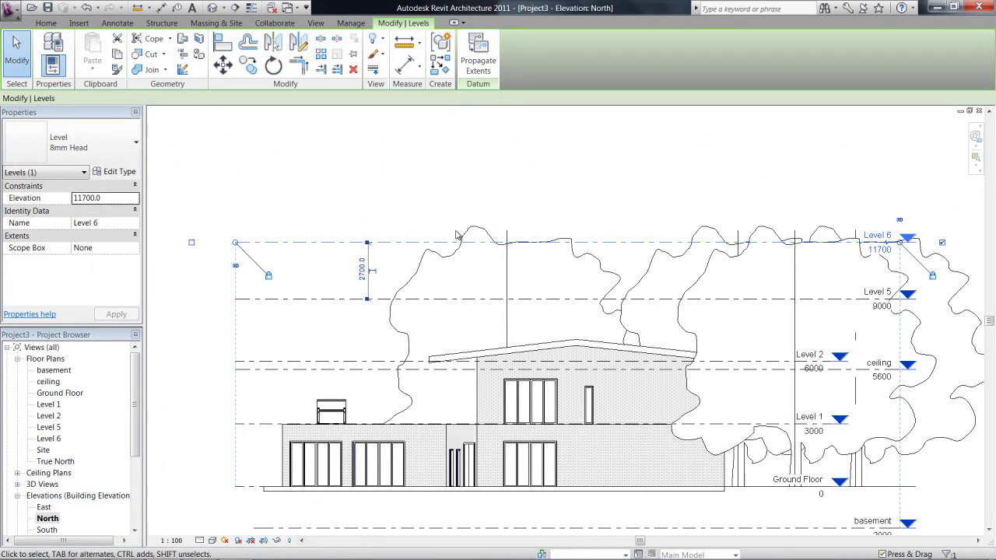
key(c)
key(o)
click(383, 243)
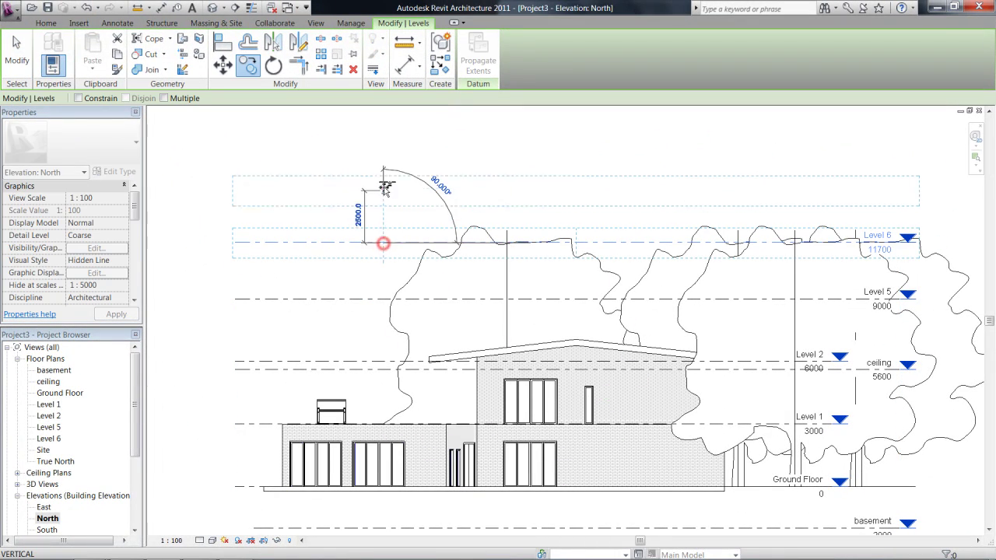
click(381, 188)
click(768, 173)
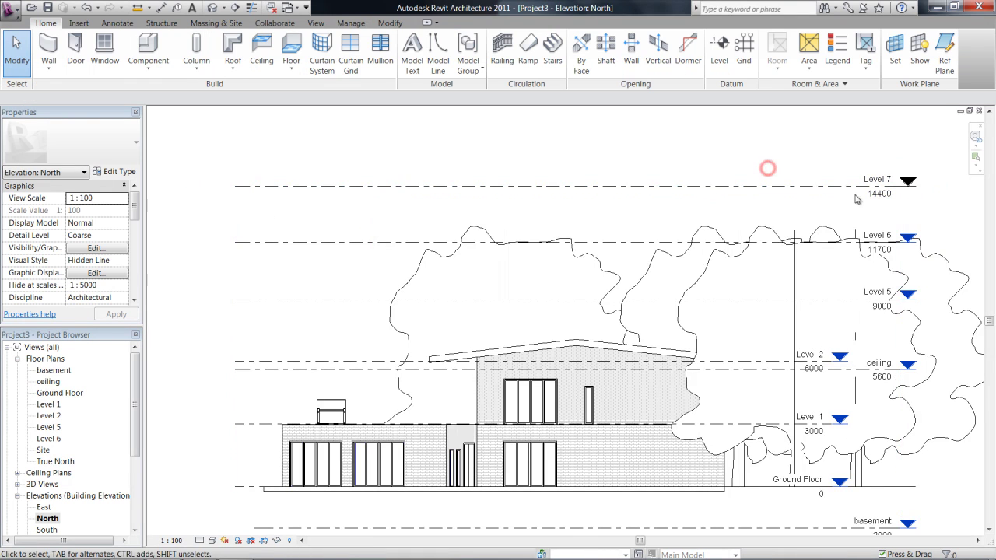
- Check the Project Browser for whether Level 7 has a floor plan
scroll(856, 202, up, 3)
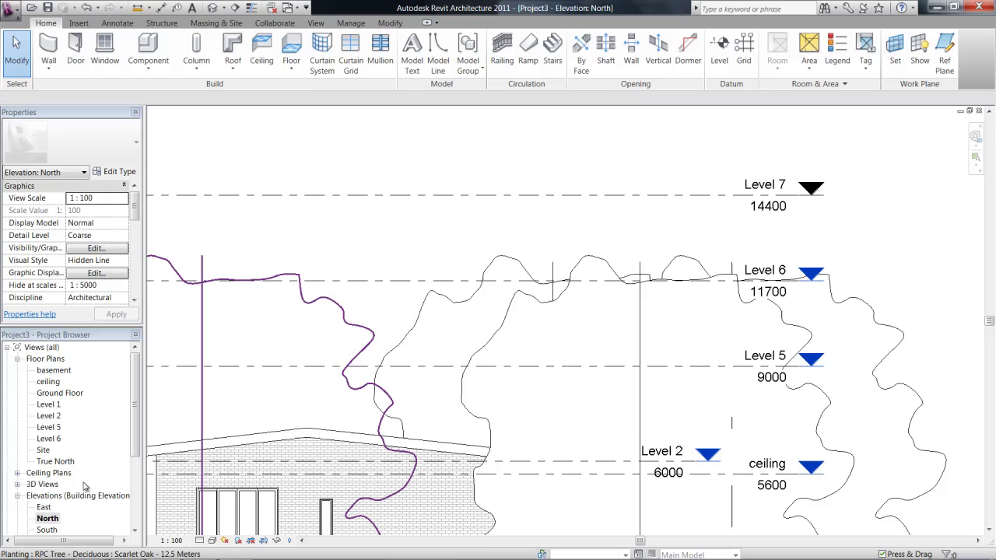
click(73, 336)
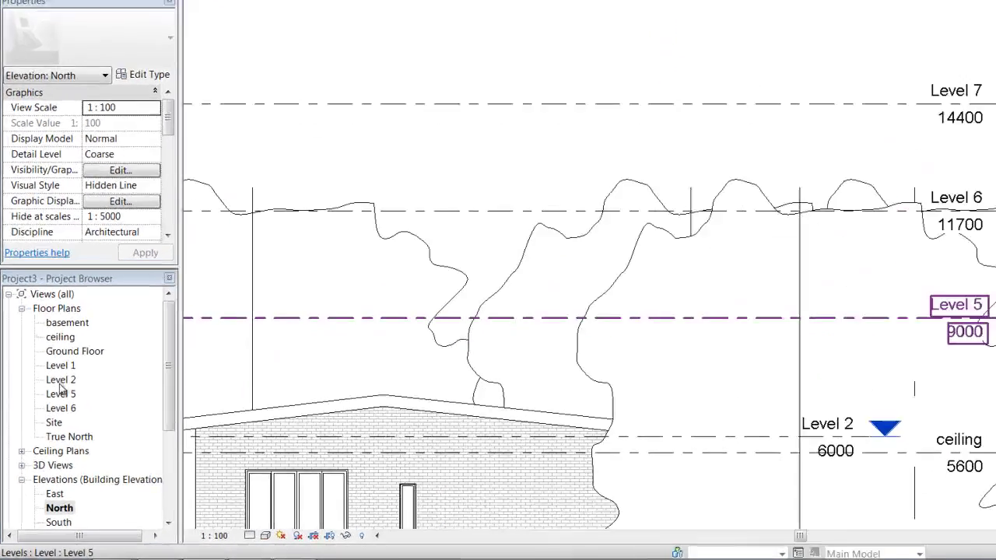
scroll(739, 182, up, 5)
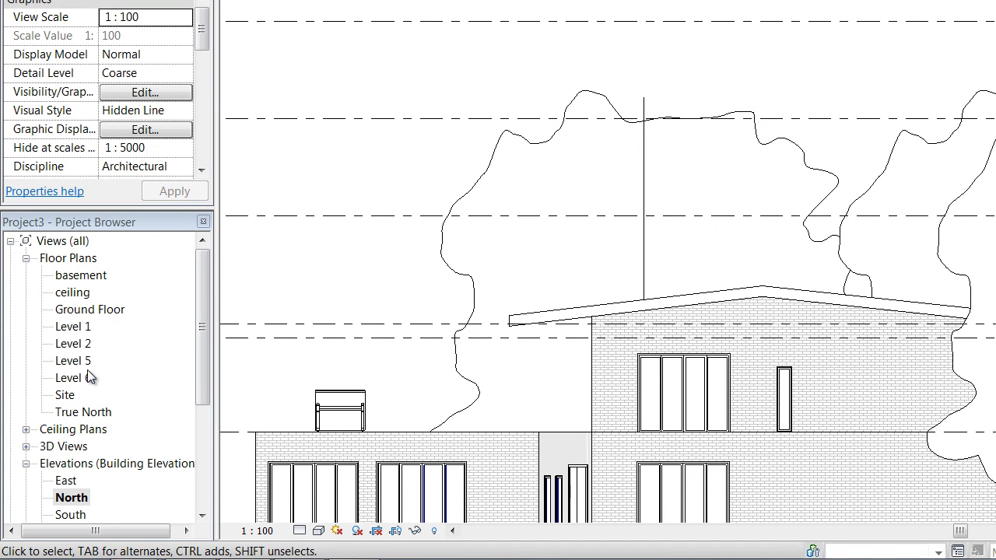
middle_drag(787, 33, 816, 67)
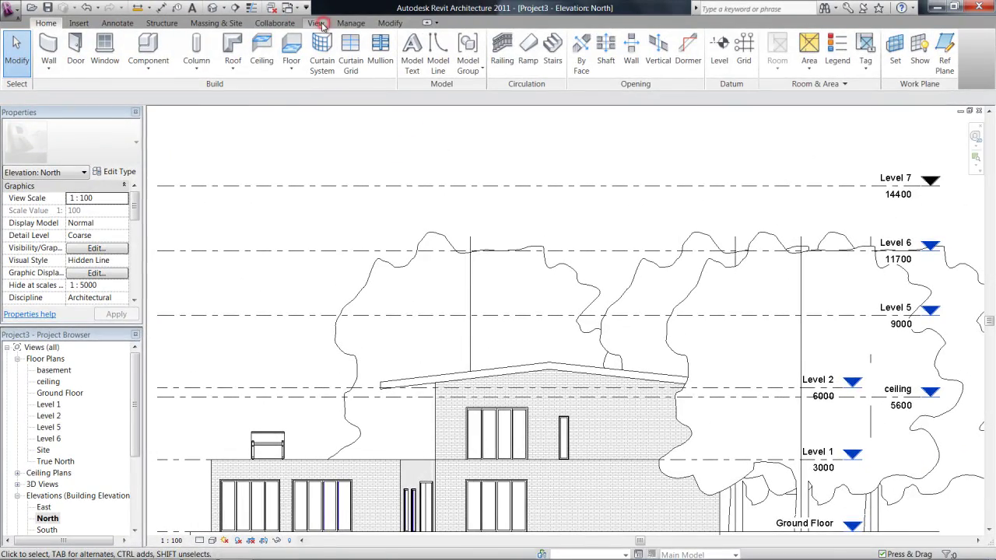
- Open the New Floor Plan dialog from View > Plan Views, listing Level 7
click(320, 24)
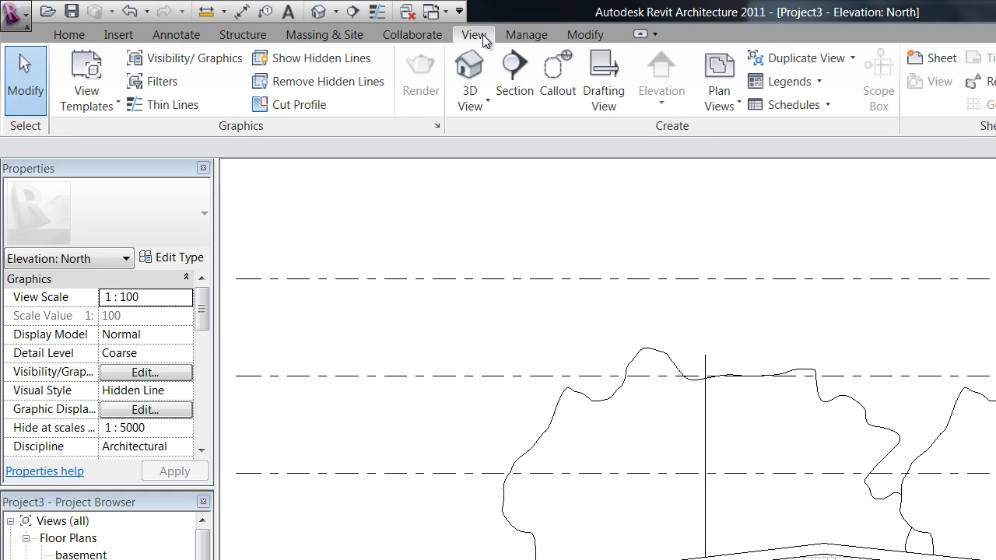
click(719, 100)
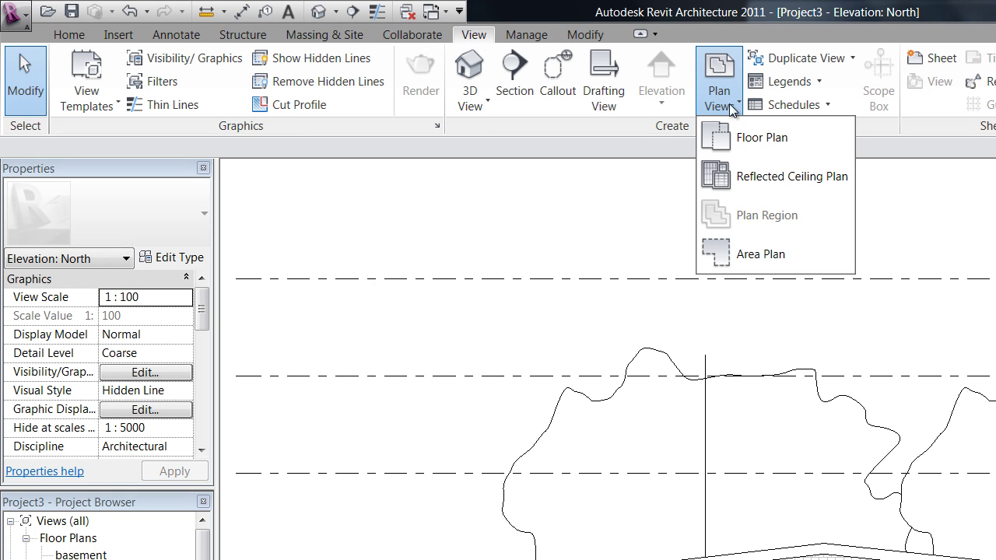
click(750, 136)
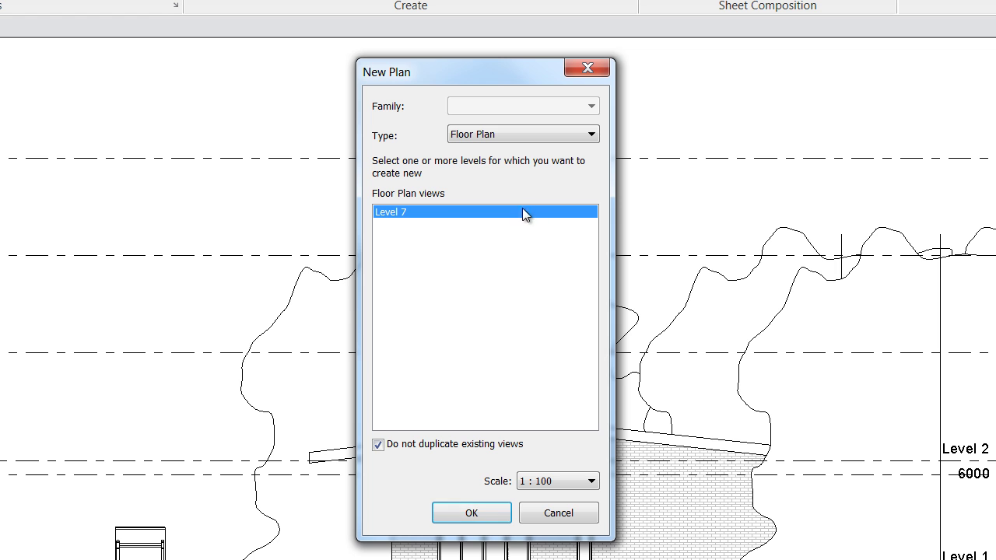
drag(425, 74, 371, 56)
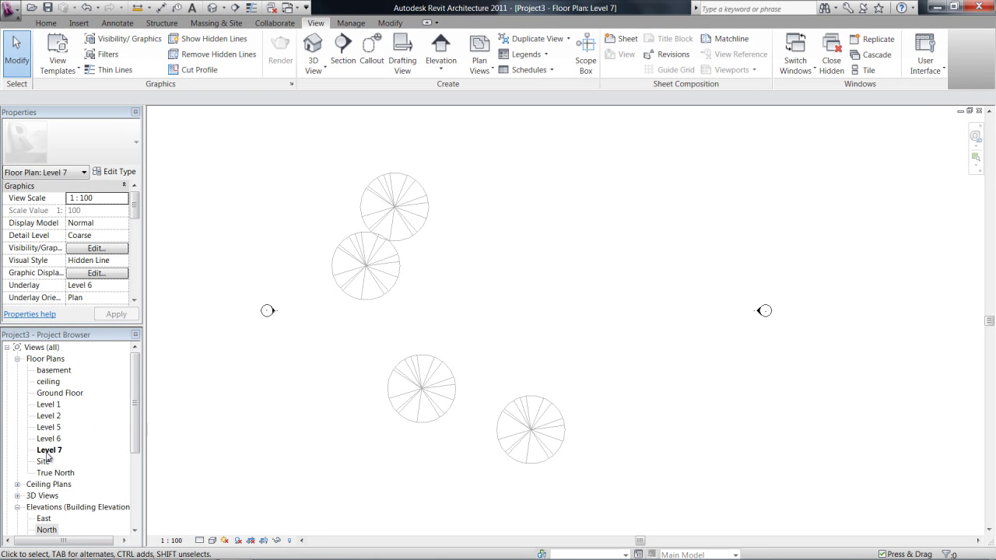
- Create the Level 7 plan, then return to the North elevation zoomed out from basement to Level 7
click(95, 335)
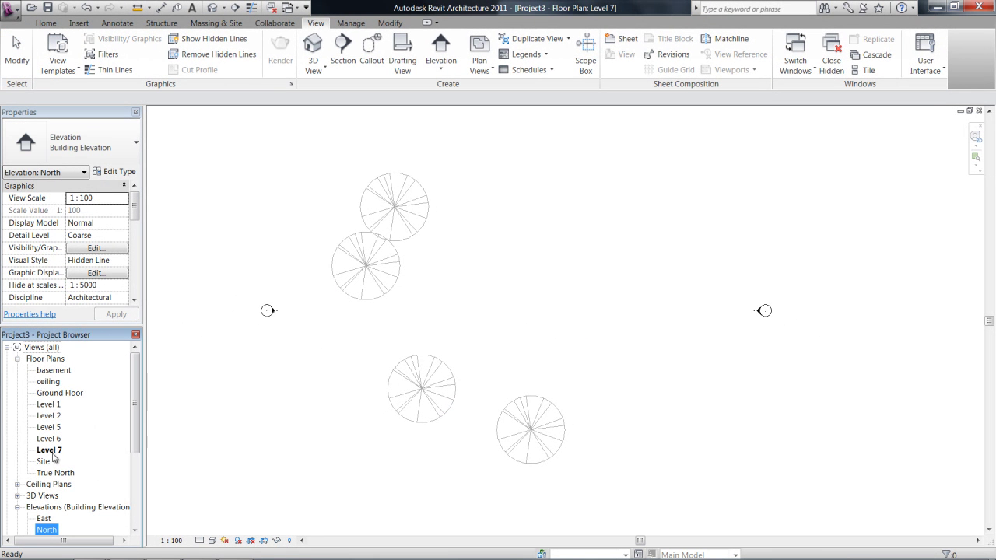
click(500, 267)
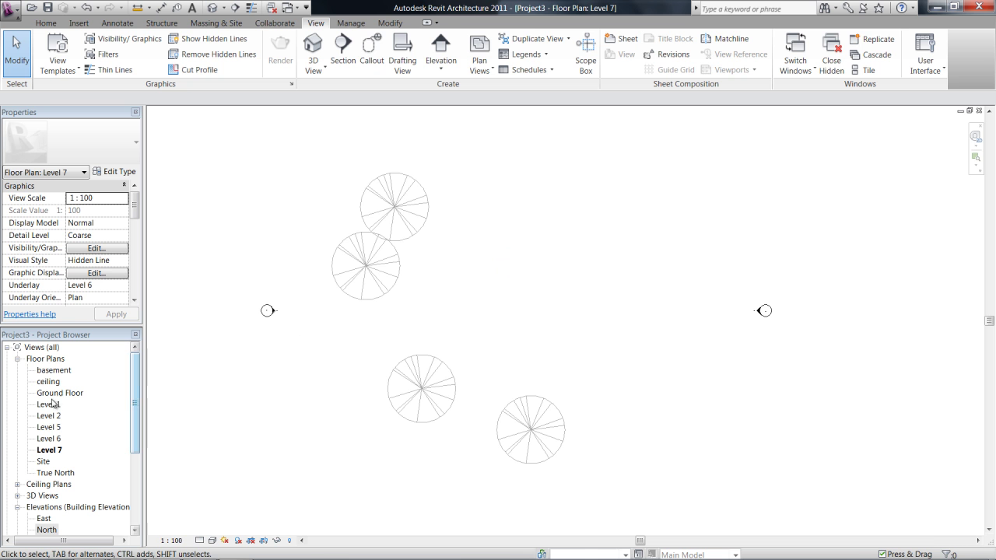
click(978, 110)
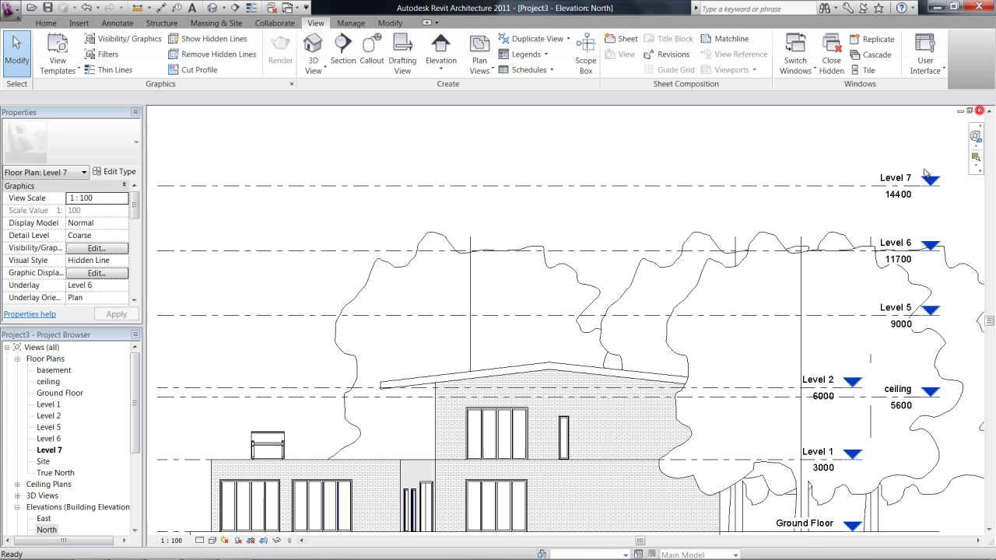
scroll(782, 273, down, 2)
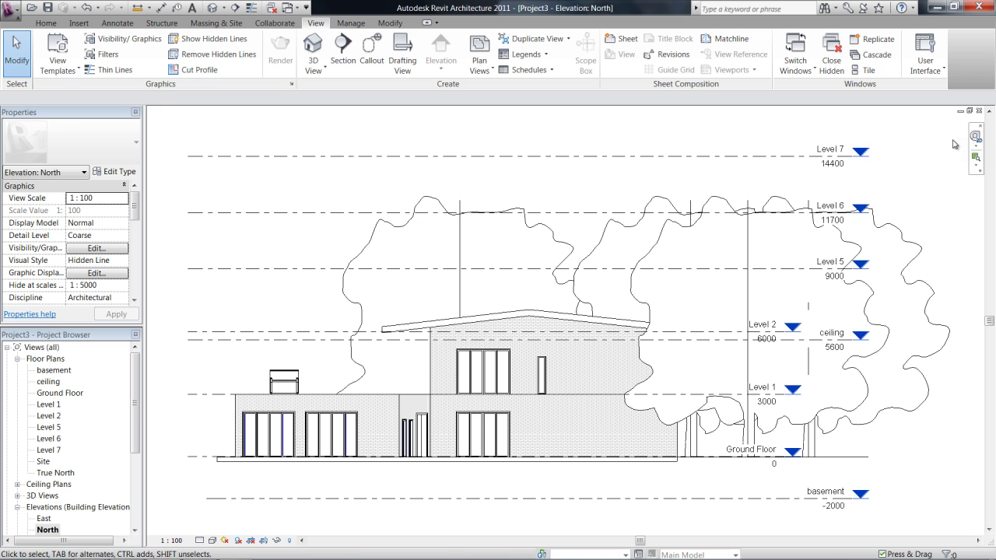